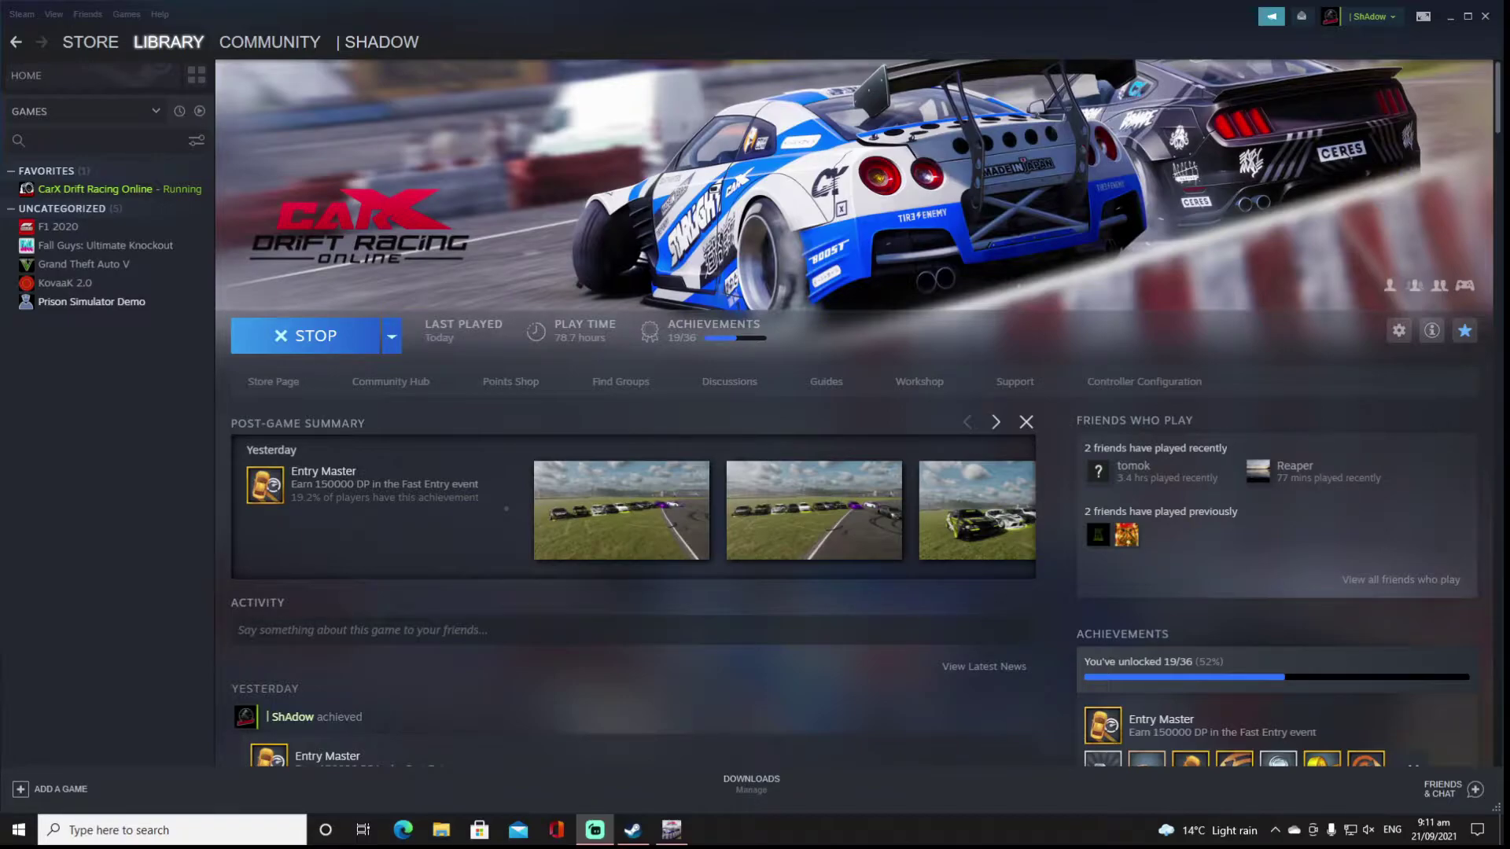
Open your Steam profile page, which lists CarX Drift Racing Online as in-game
{"action": "left_click", "coordinate": [382, 41]}
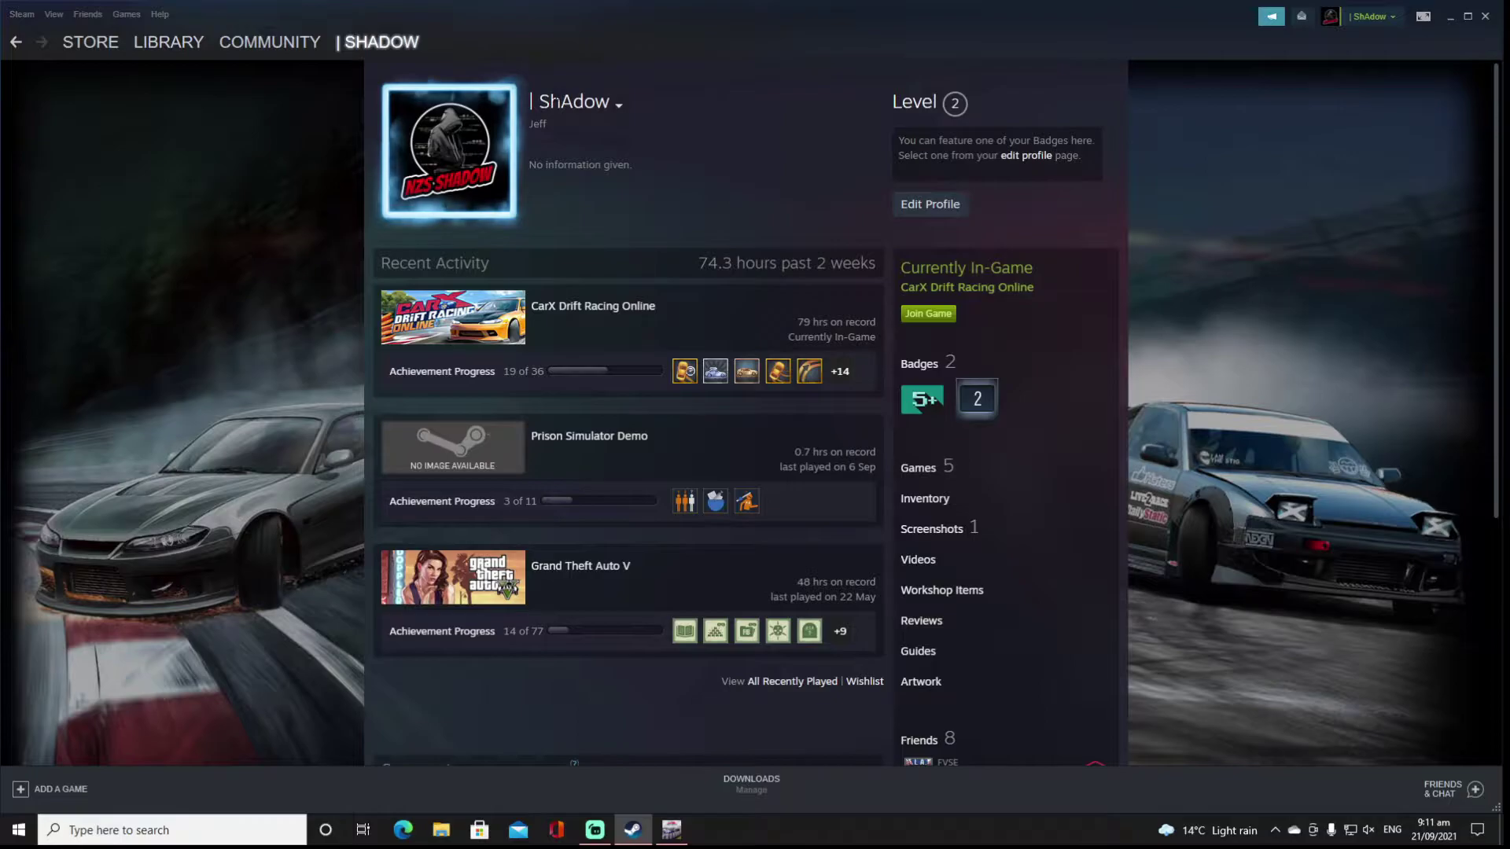
Minimise Steam and open a maximised File Explorer window on This PC
{"action": "left_click", "coordinate": [1449, 17]}
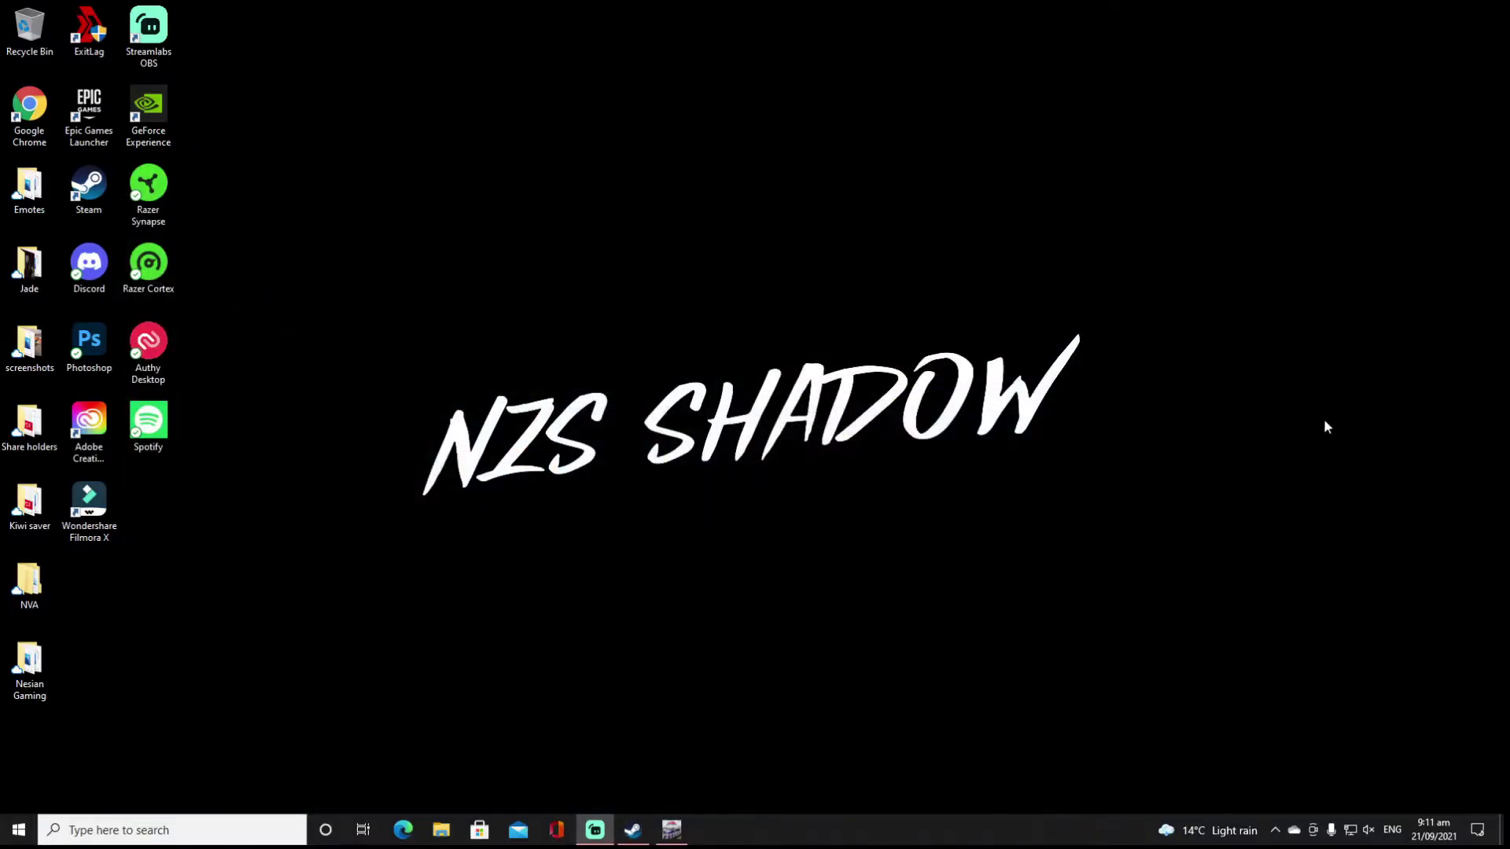
{"action": "left_click", "coordinate": [442, 829]}
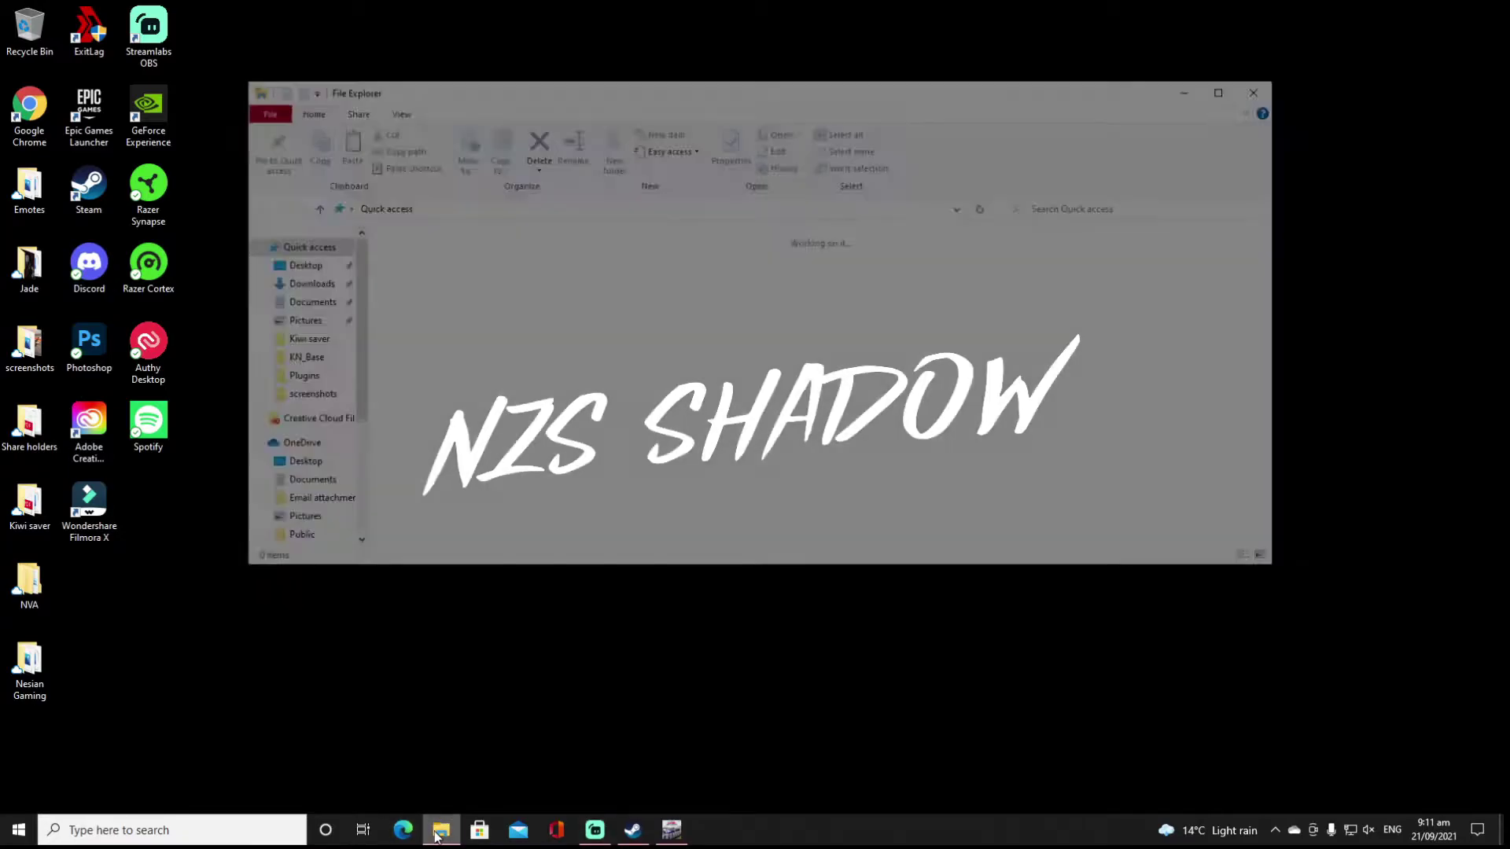
{"action": "scroll", "coordinate": [296, 490], "scroll_direction": "down", "scroll_amount": 1}
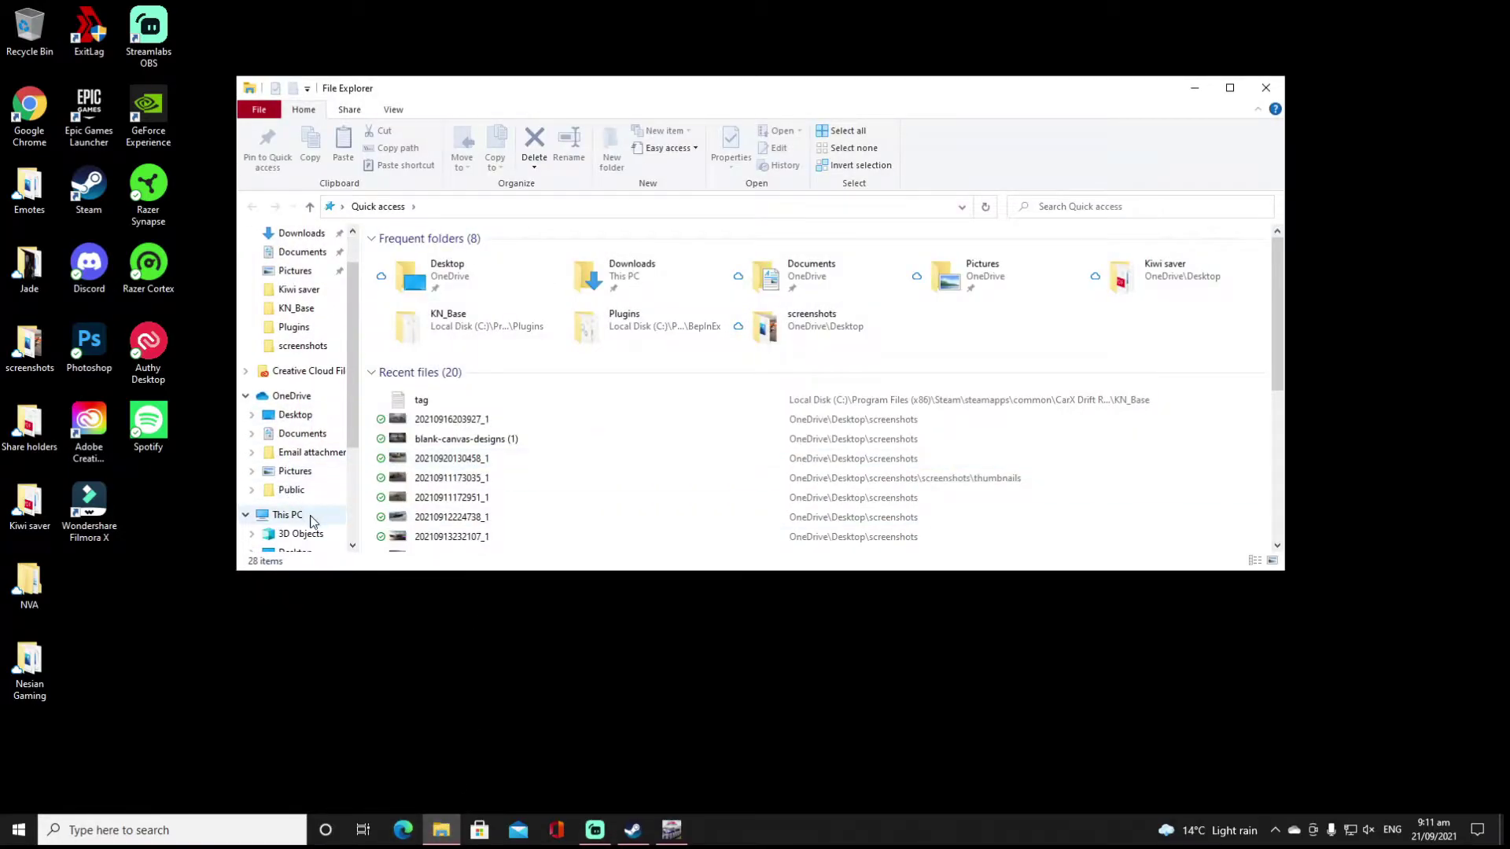
{"action": "left_click", "coordinate": [312, 522]}
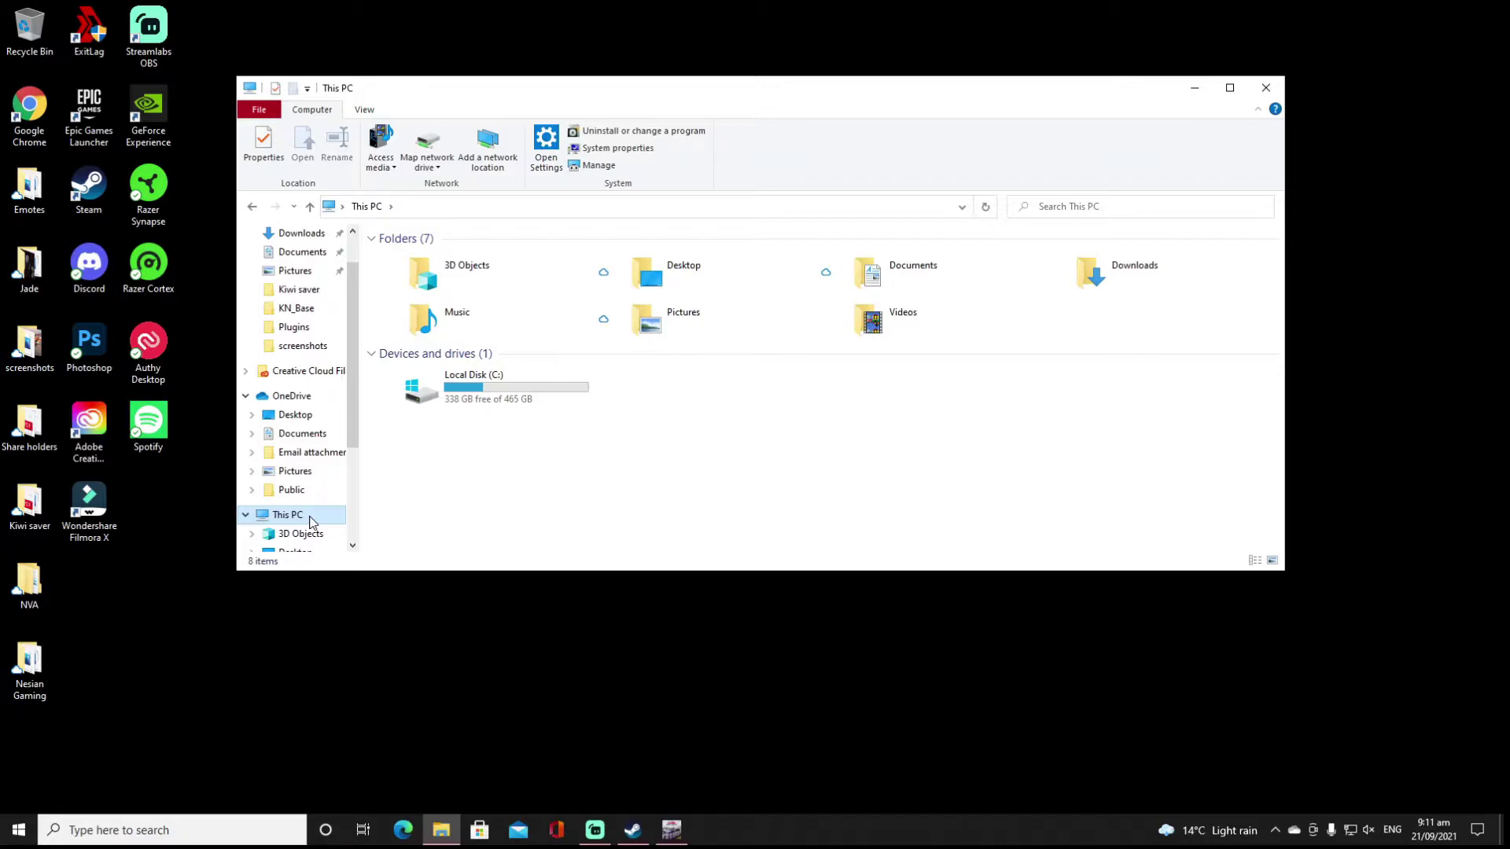
{"action": "left_click", "coordinate": [1230, 87]}
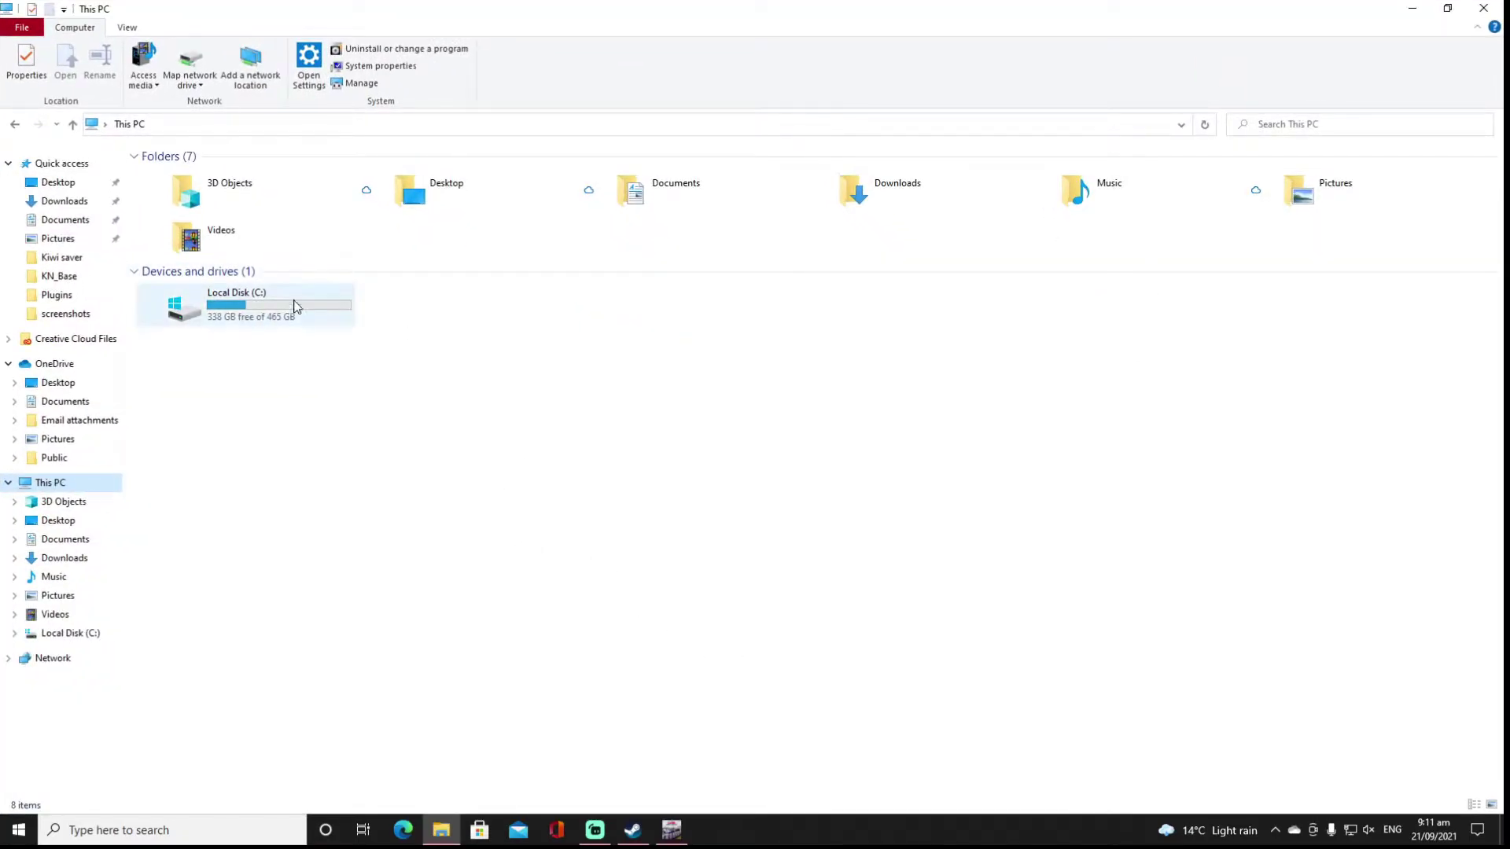
{"action": "mouse_move", "coordinate": [496, 387]}
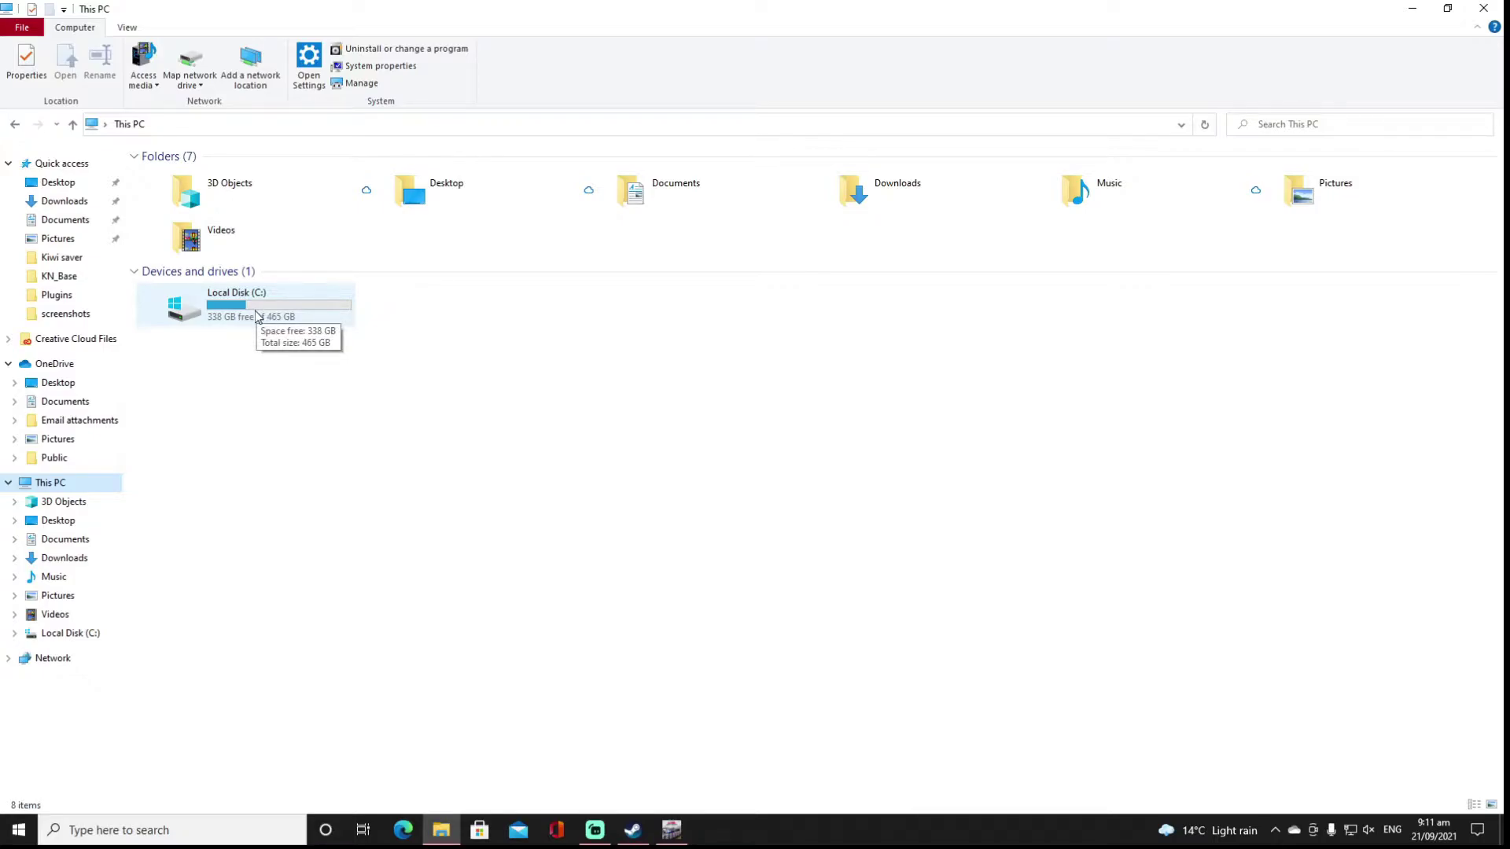
Browse to C:\Program Files (x86)\Steam\steamapps\common\CarX Drift Racing Online\BepInEx\Plugins\KN_Base
{"action": "double_click", "coordinate": [257, 317]}
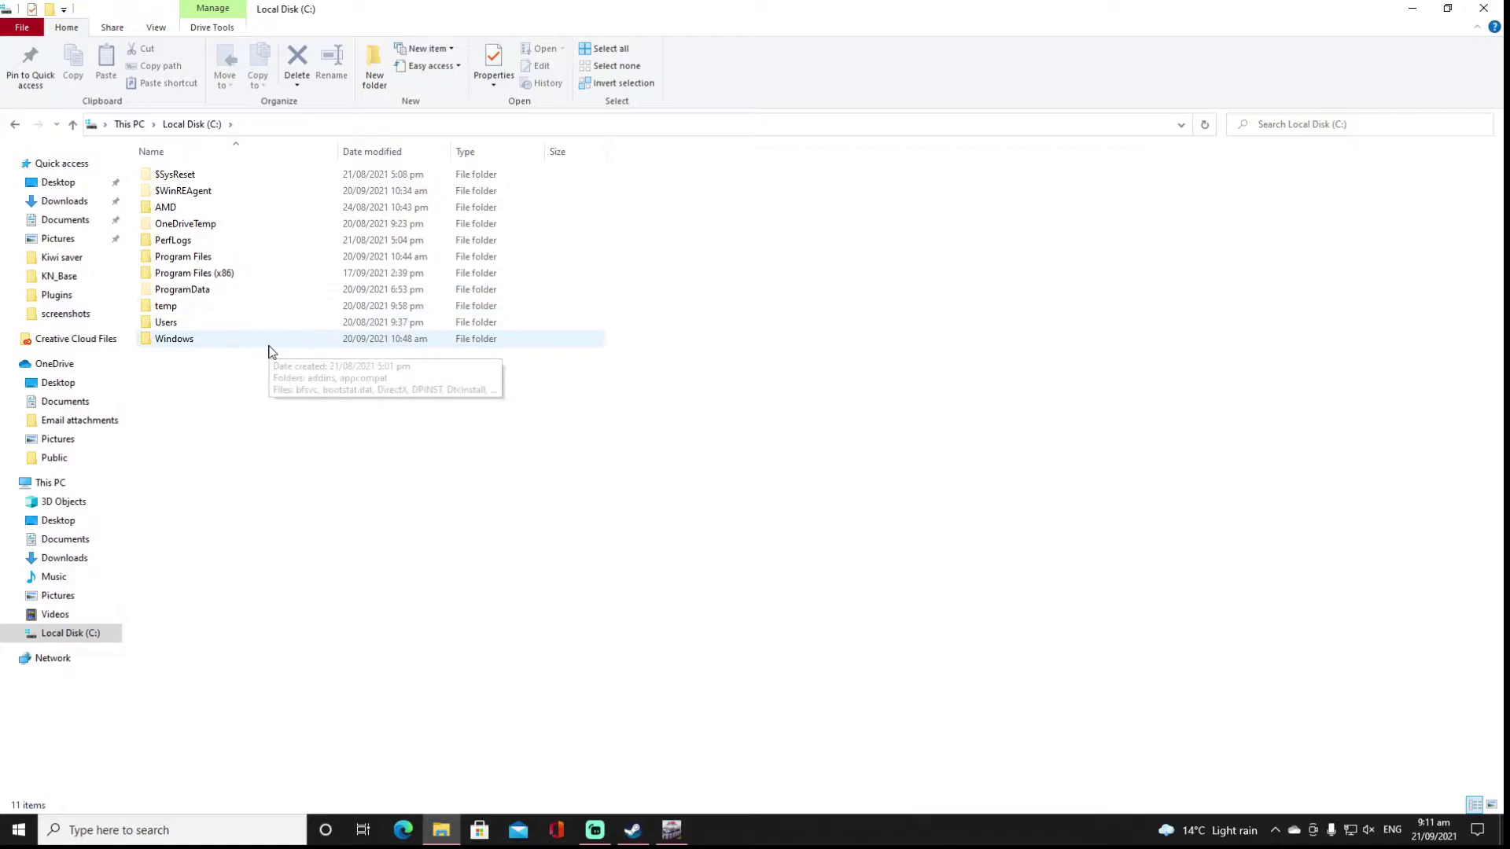
{"action": "double_click", "coordinate": [169, 274]}
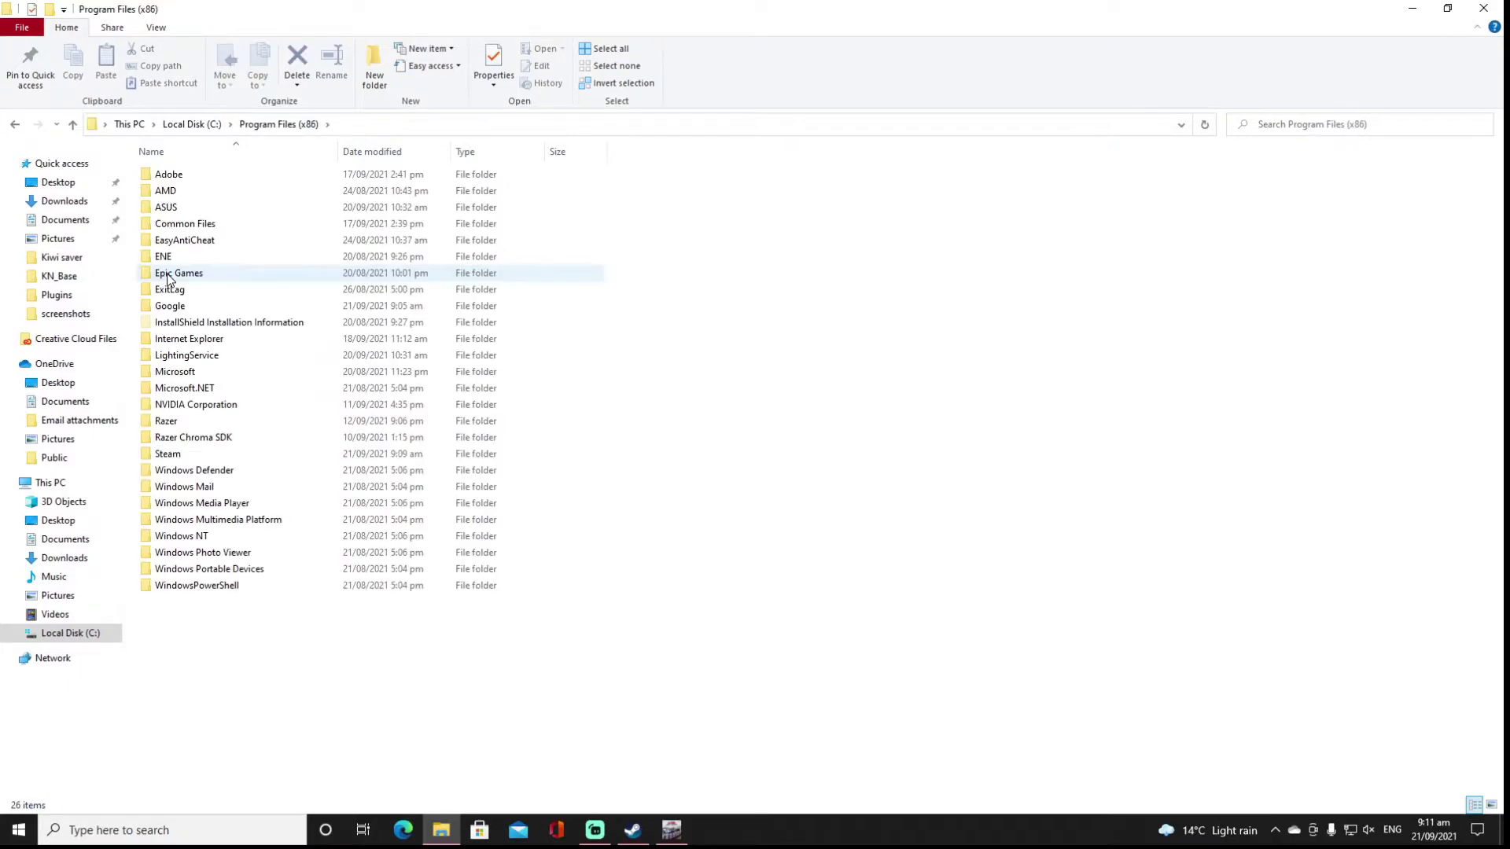
{"action": "double_click", "coordinate": [165, 455]}
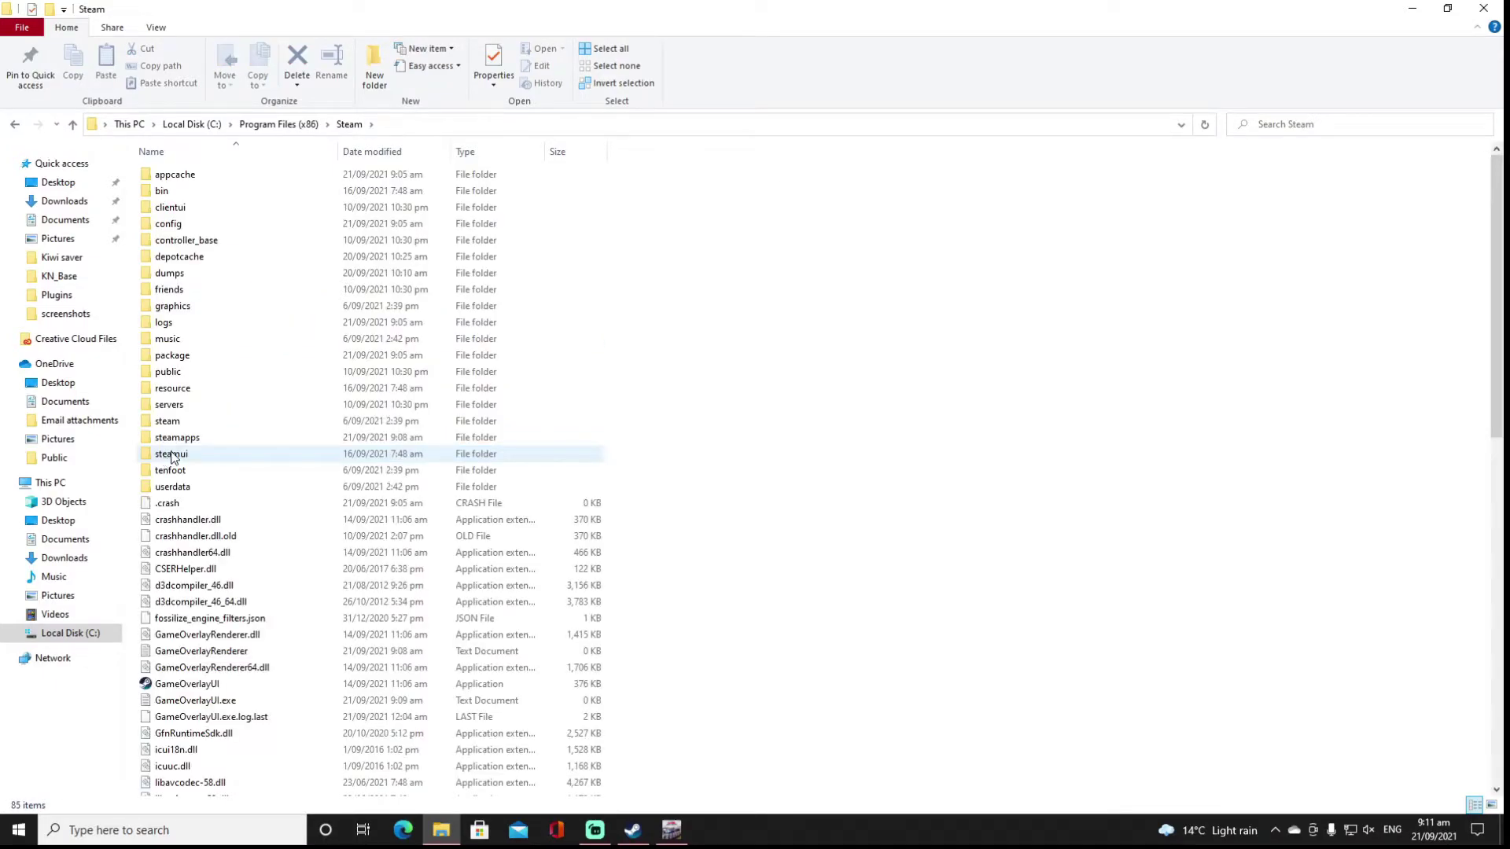
{"action": "double_click", "coordinate": [177, 438]}
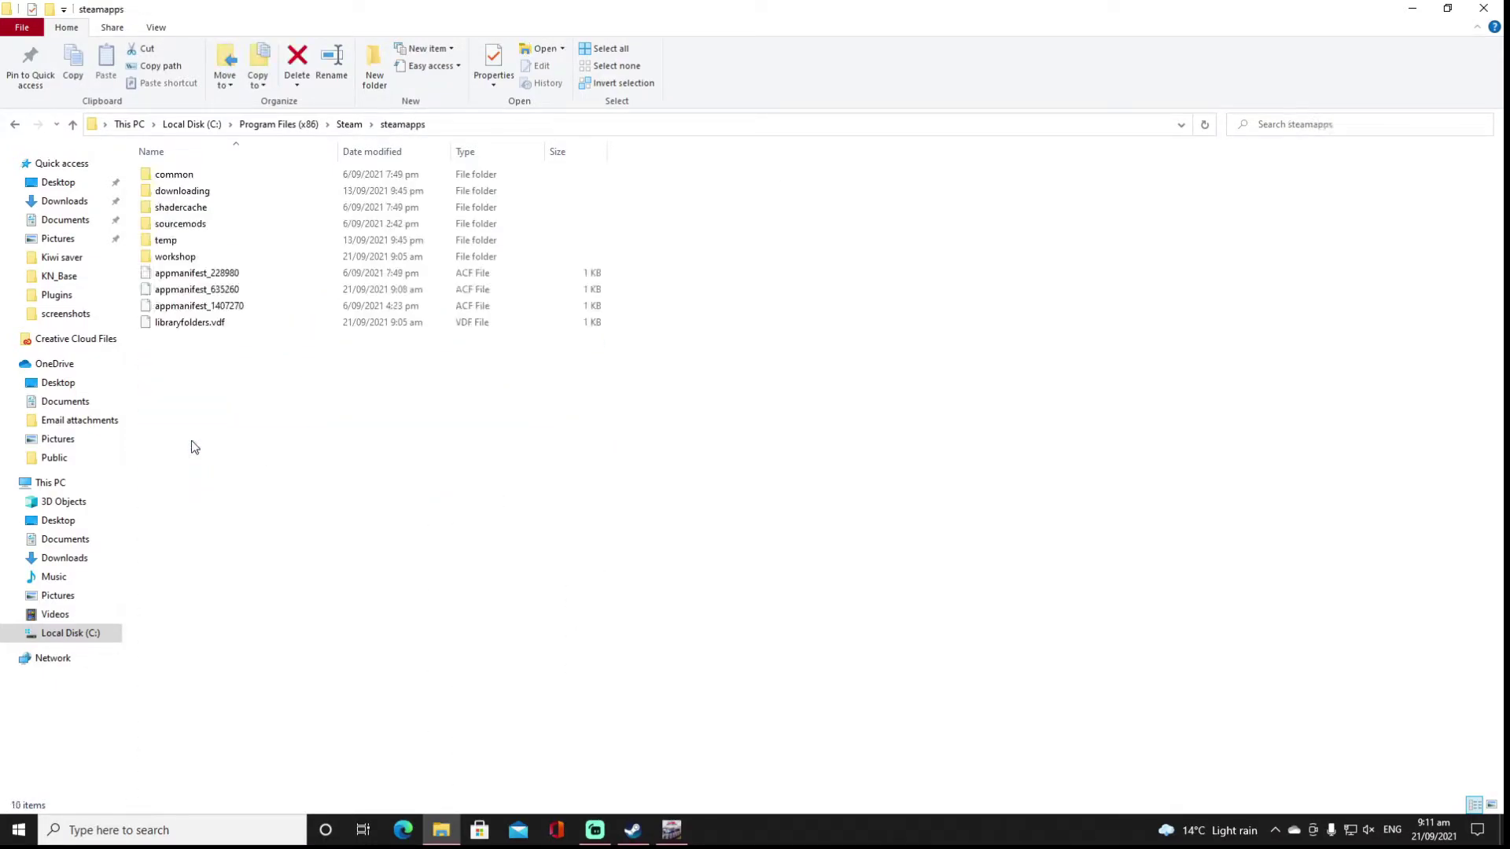
{"action": "double_click", "coordinate": [183, 177]}
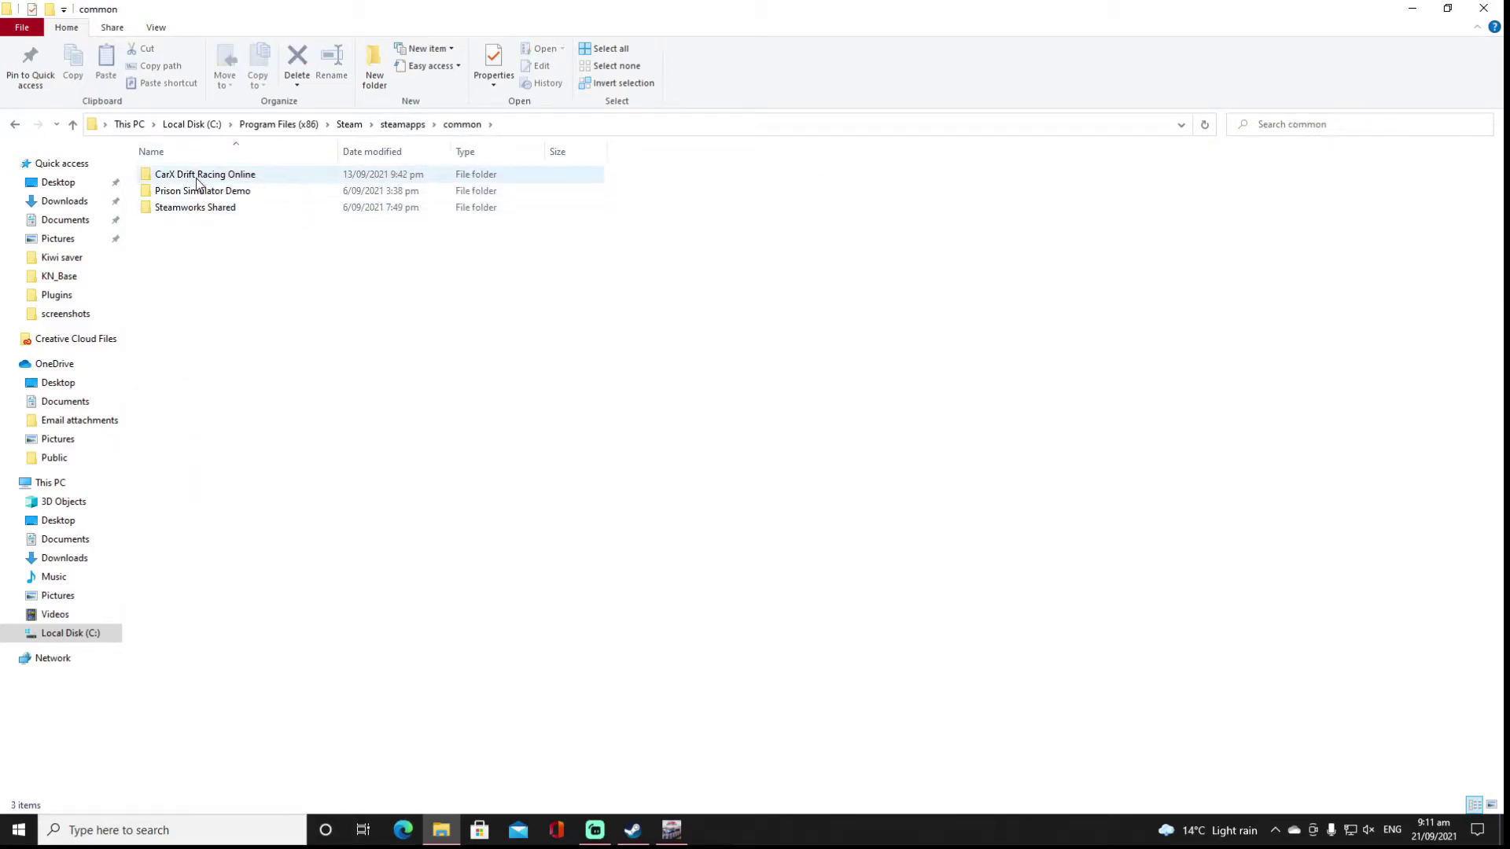
{"action": "double_click", "coordinate": [198, 179]}
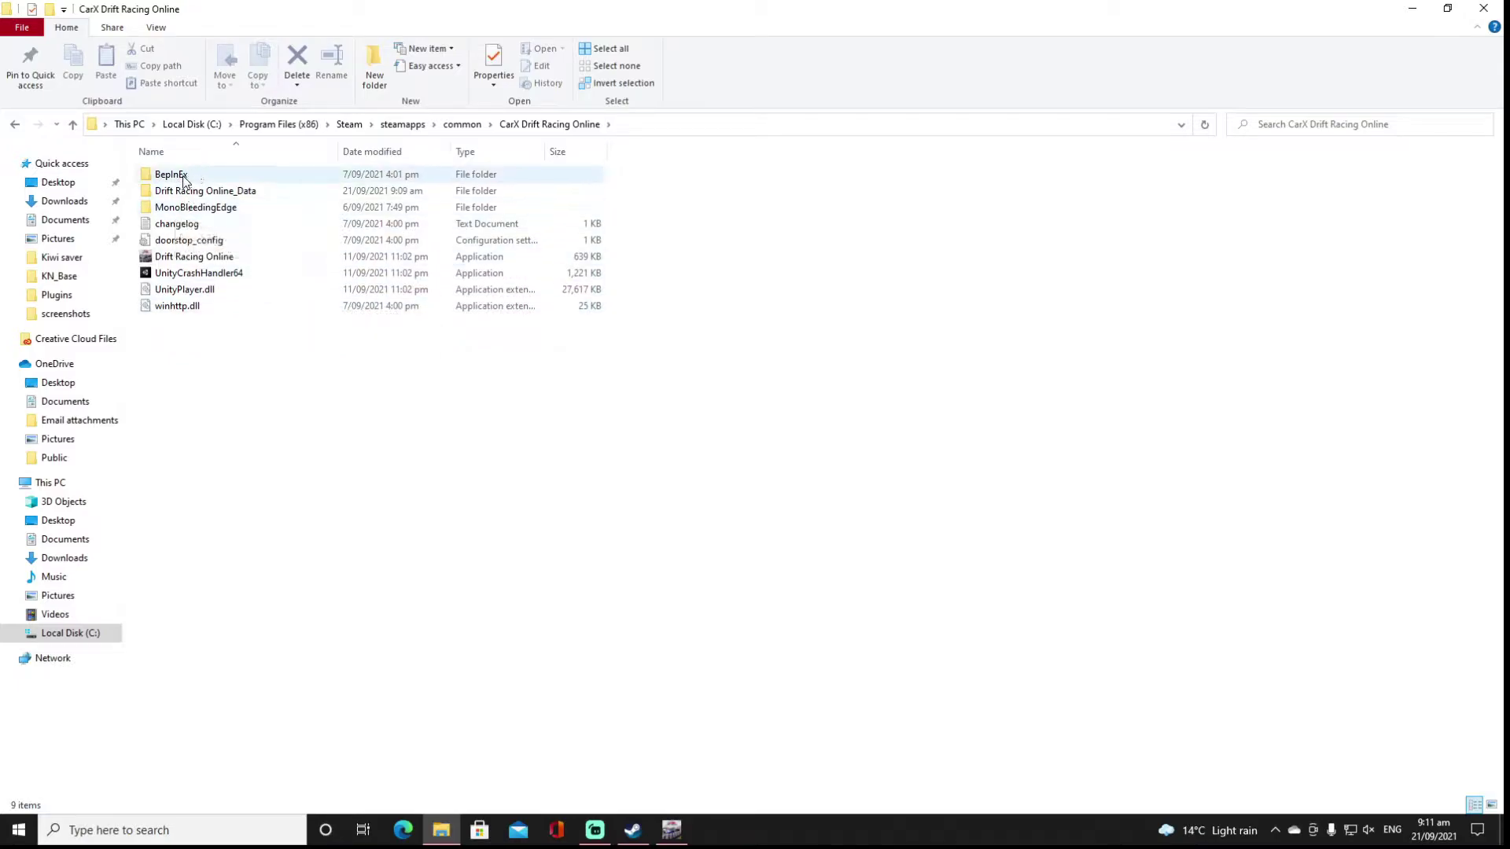
{"action": "double_click", "coordinate": [181, 178]}
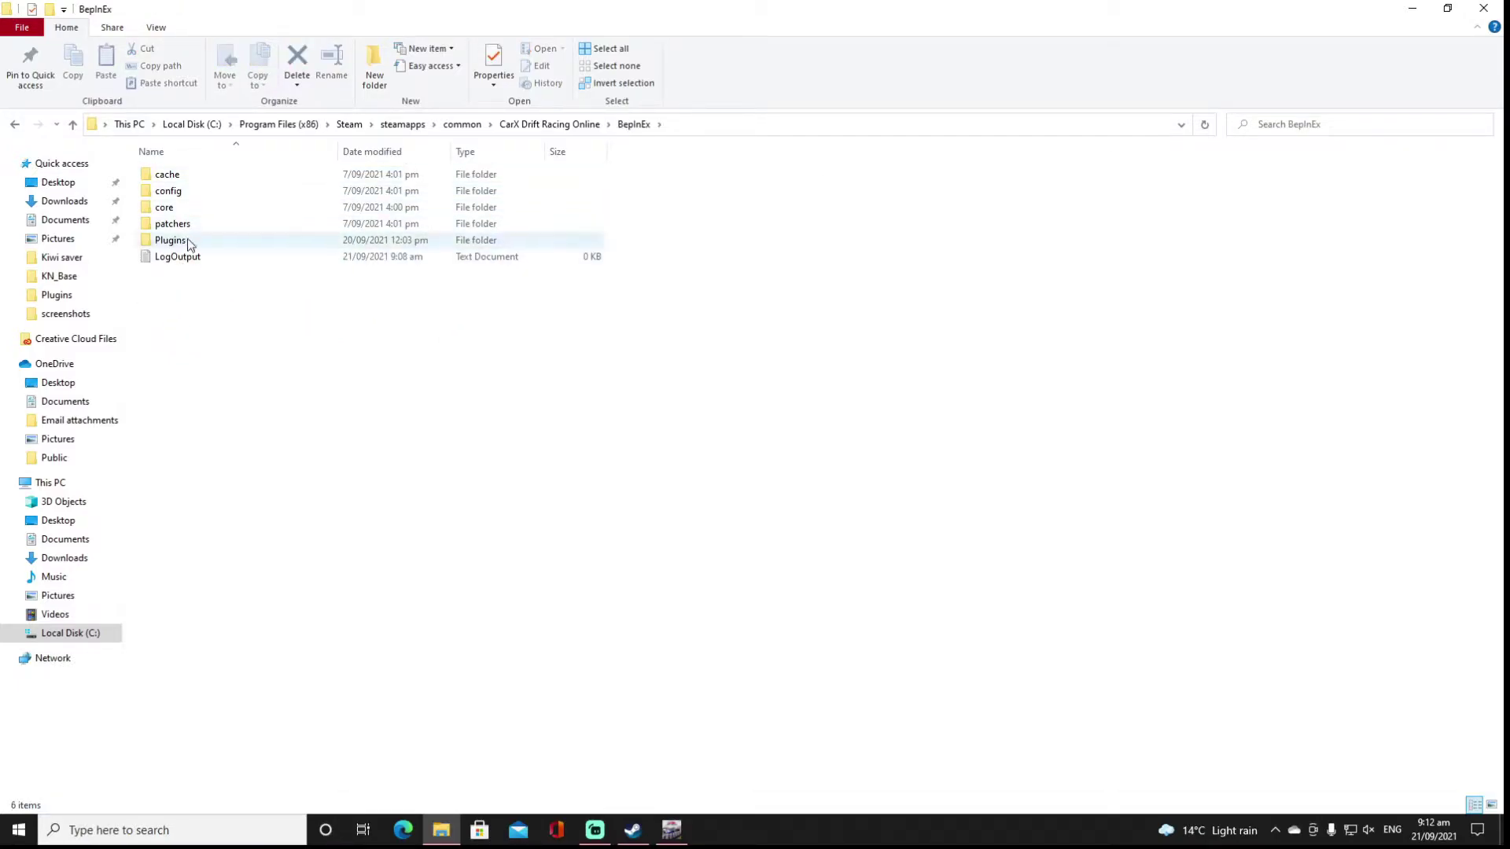
{"action": "double_click", "coordinate": [187, 241]}
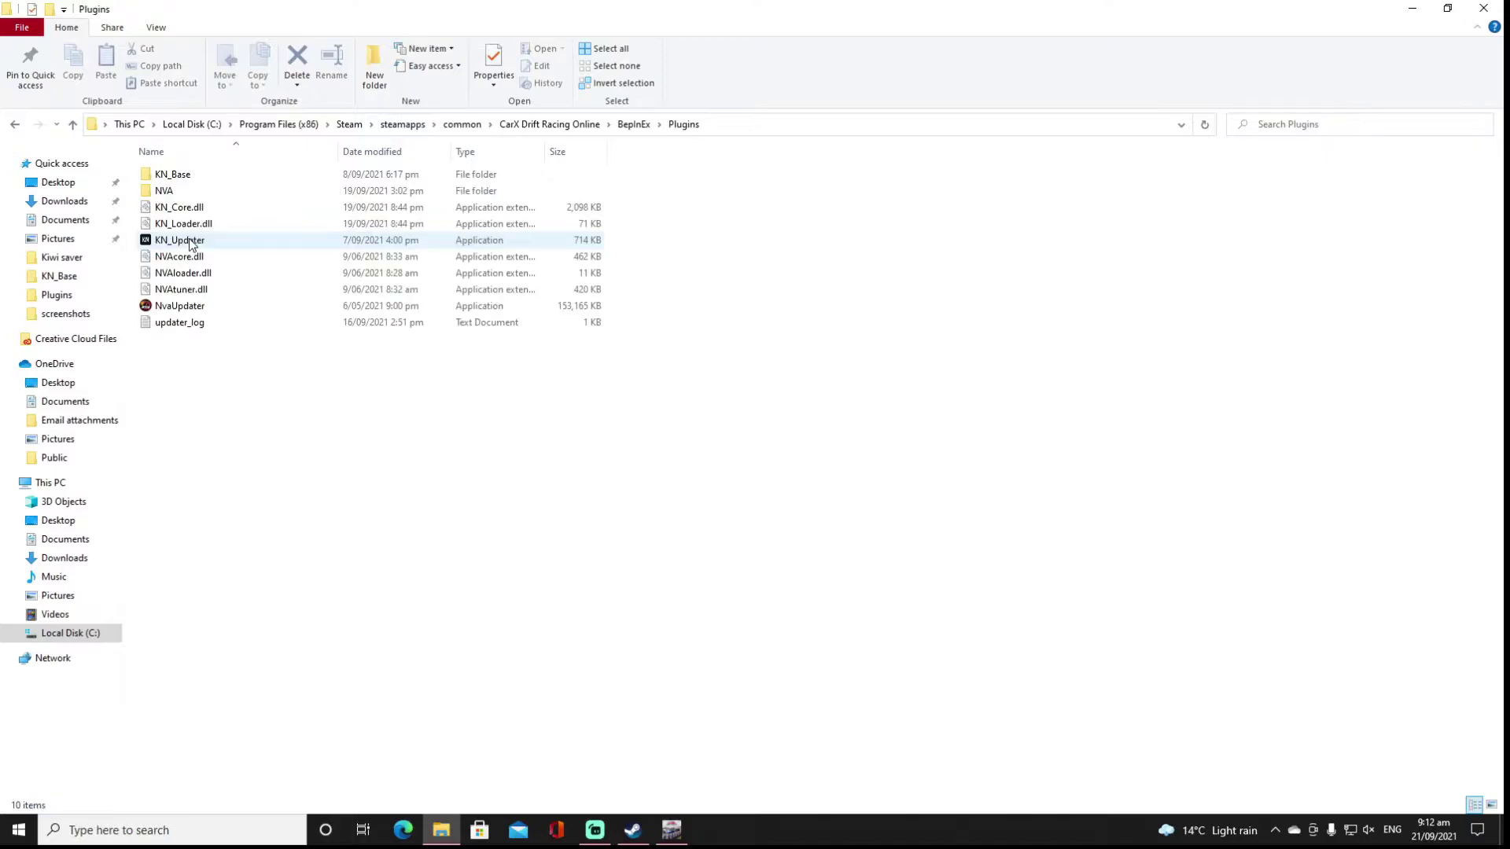
{"action": "double_click", "coordinate": [189, 176]}
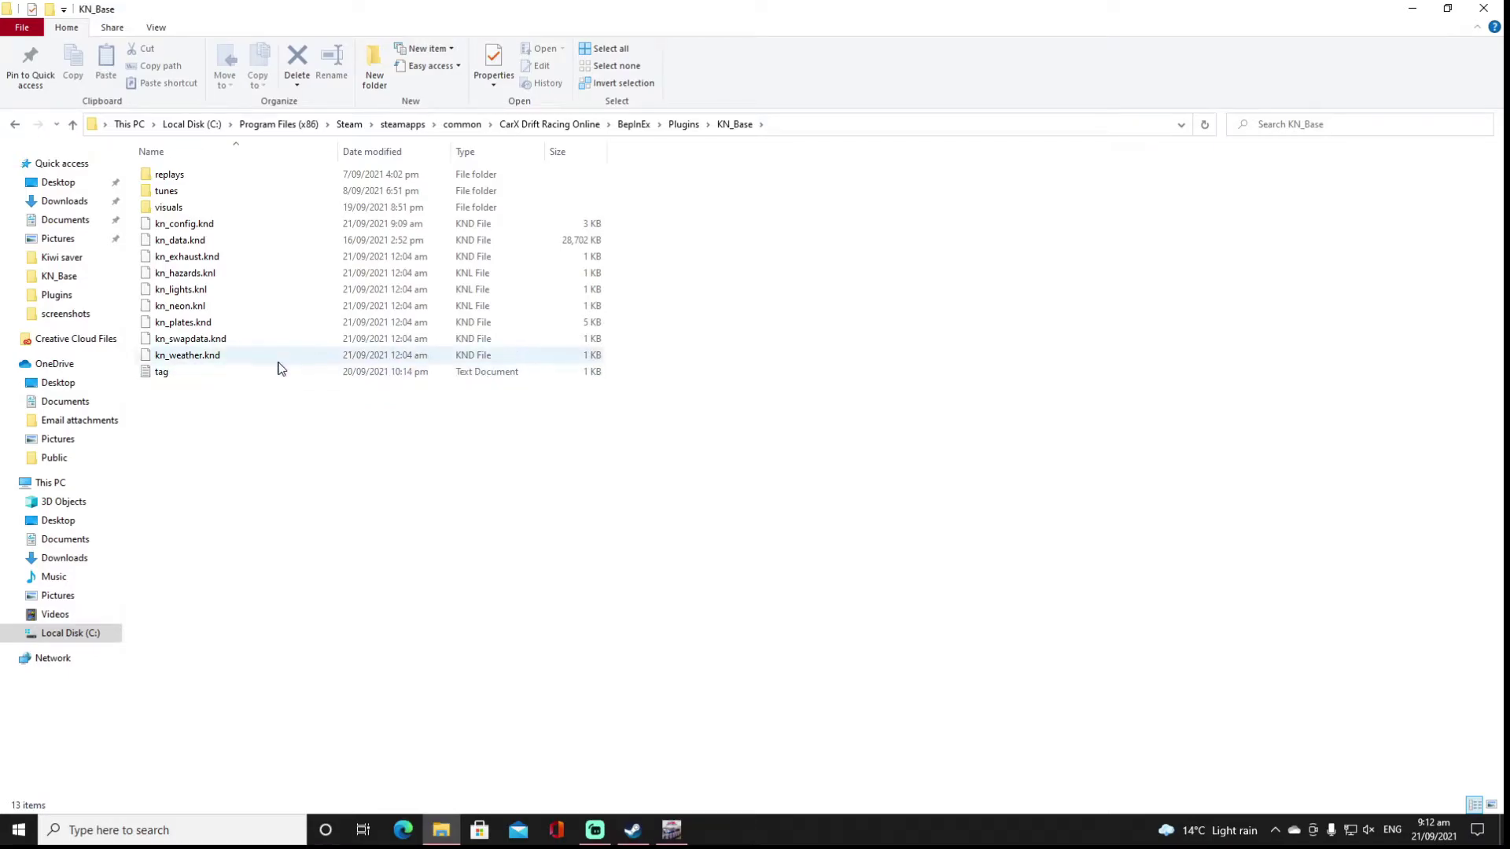
Open the KN_Base tag file in Notepad to edit its colour-coded tag line
{"action": "double_click", "coordinate": [191, 378]}
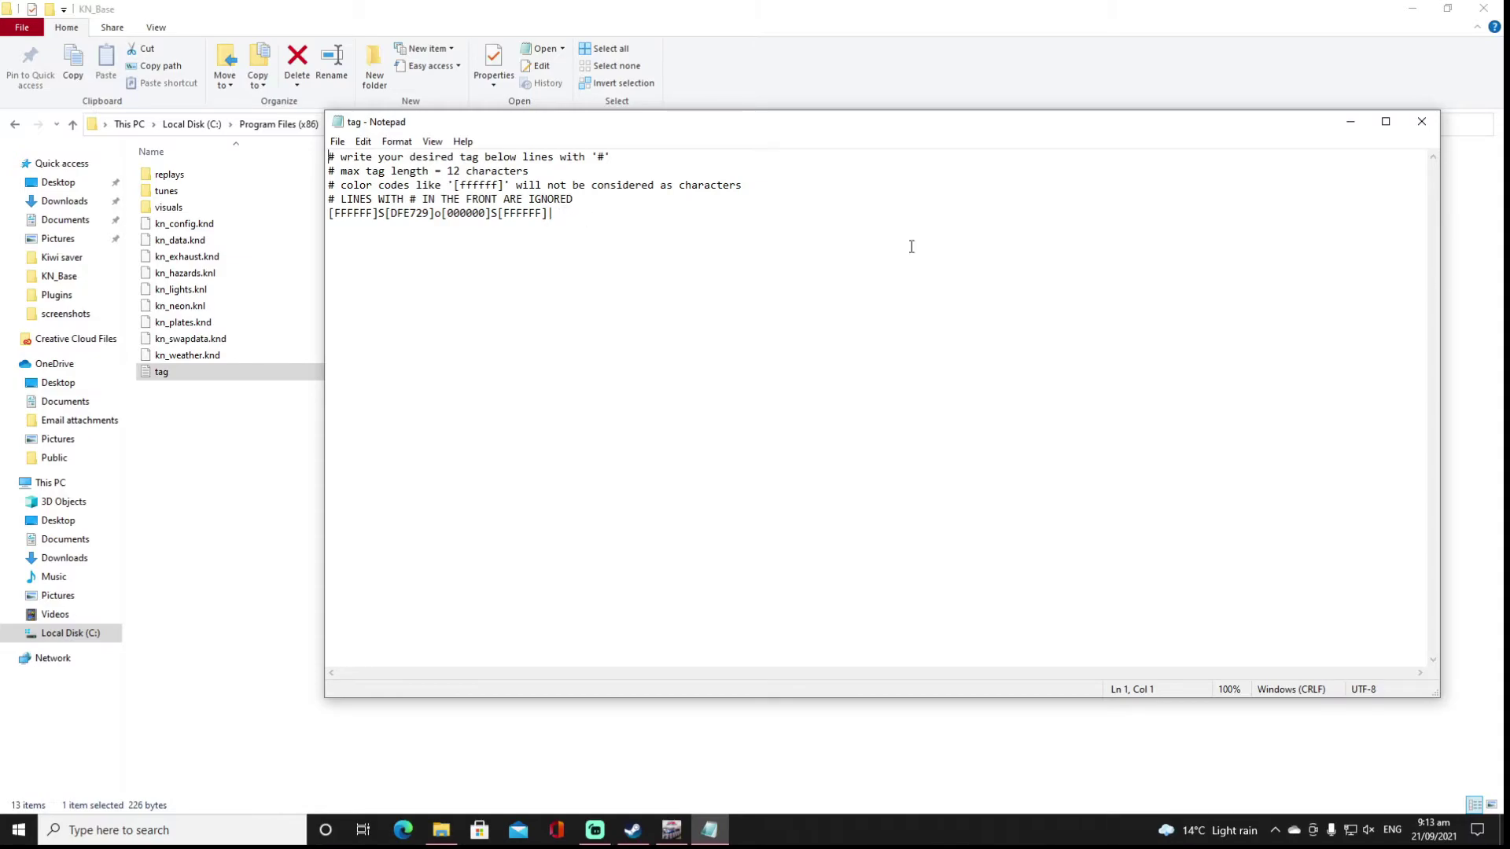
Minimise Notepad and File Explorer, and bring CarX Drift Racing Online back on screen
{"action": "left_click", "coordinate": [1349, 121]}
{"action": "left_click", "coordinate": [1412, 9]}
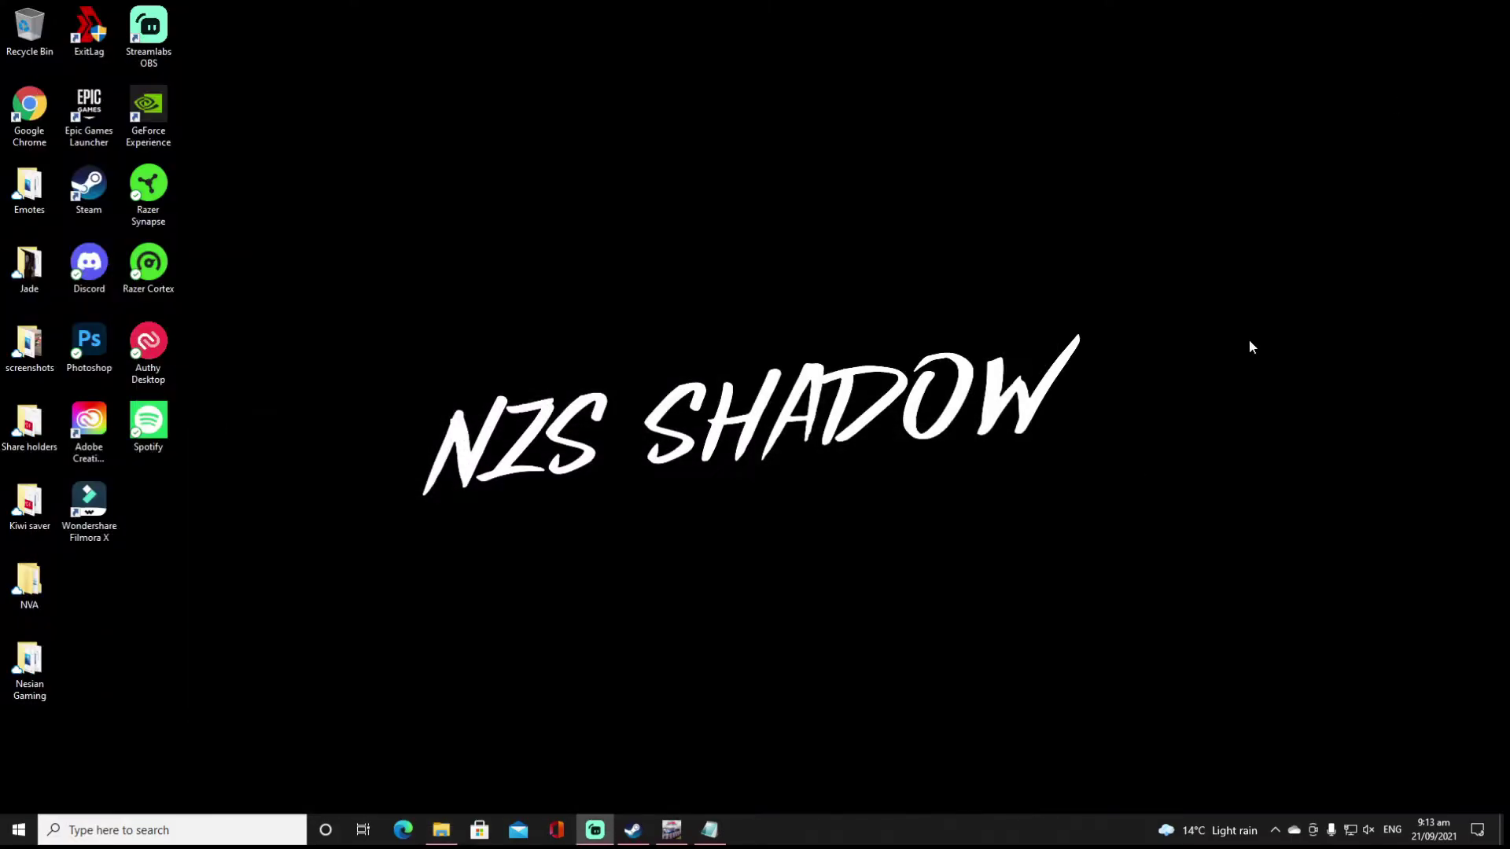
{"action": "left_click", "coordinate": [671, 829]}
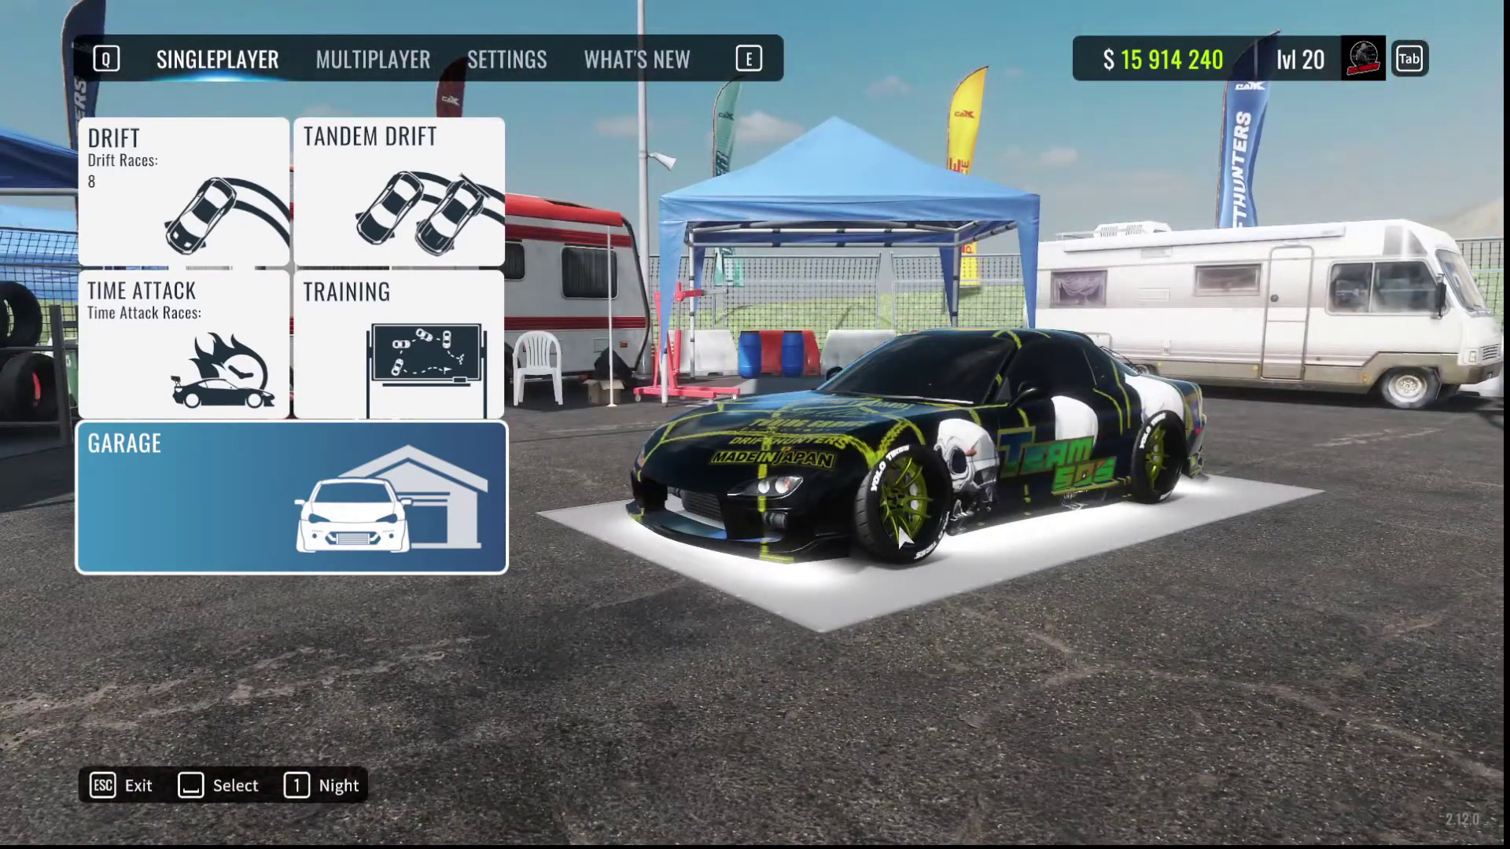
Open the Kino mod menu with F8, view its Extras tab, then close it with F1
{"action": "key", "text": "F8"}
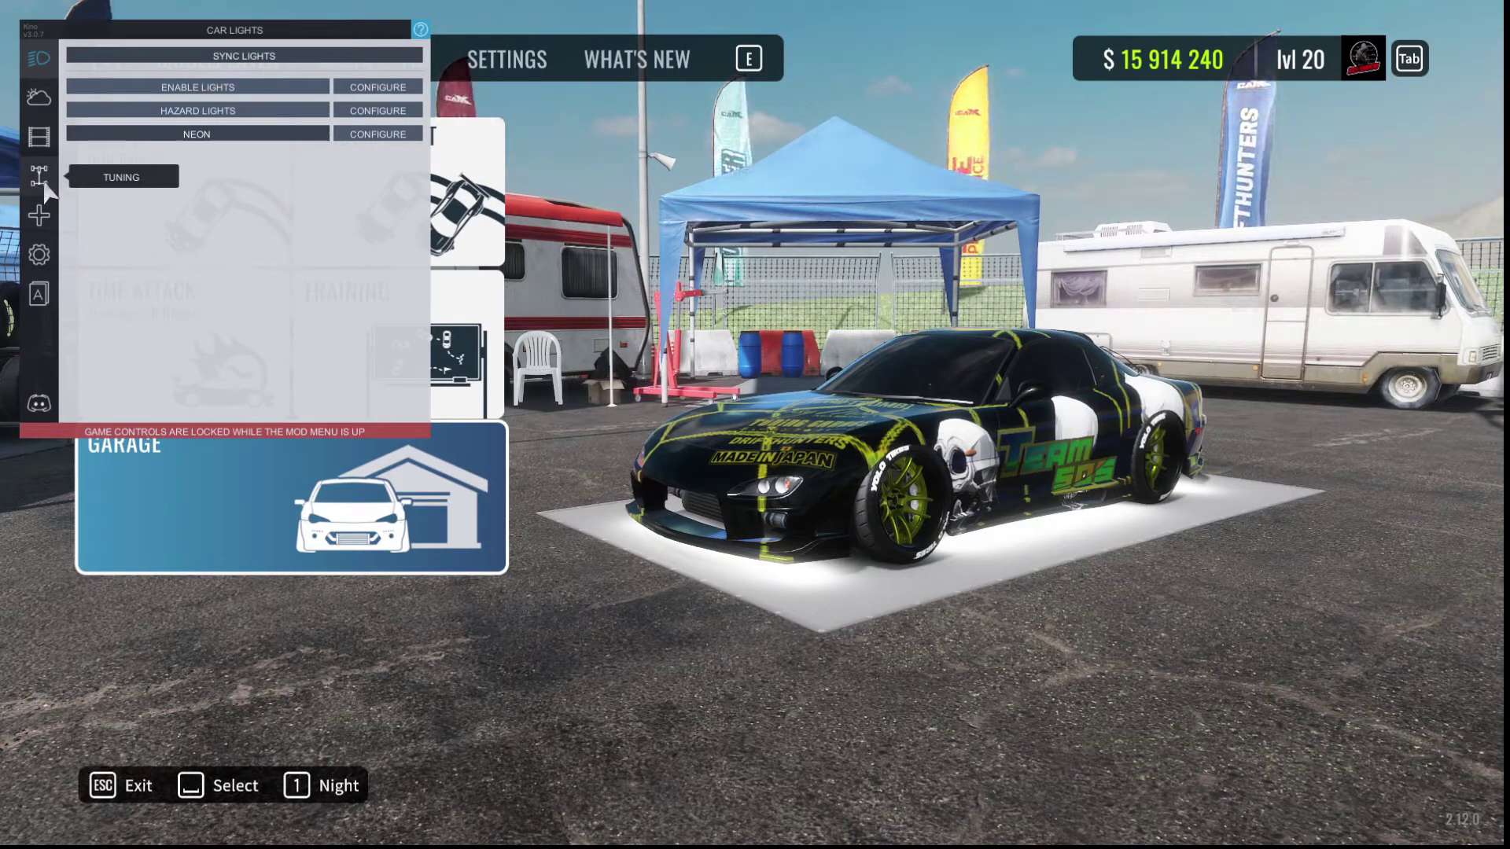
{"action": "left_click", "coordinate": [41, 215]}
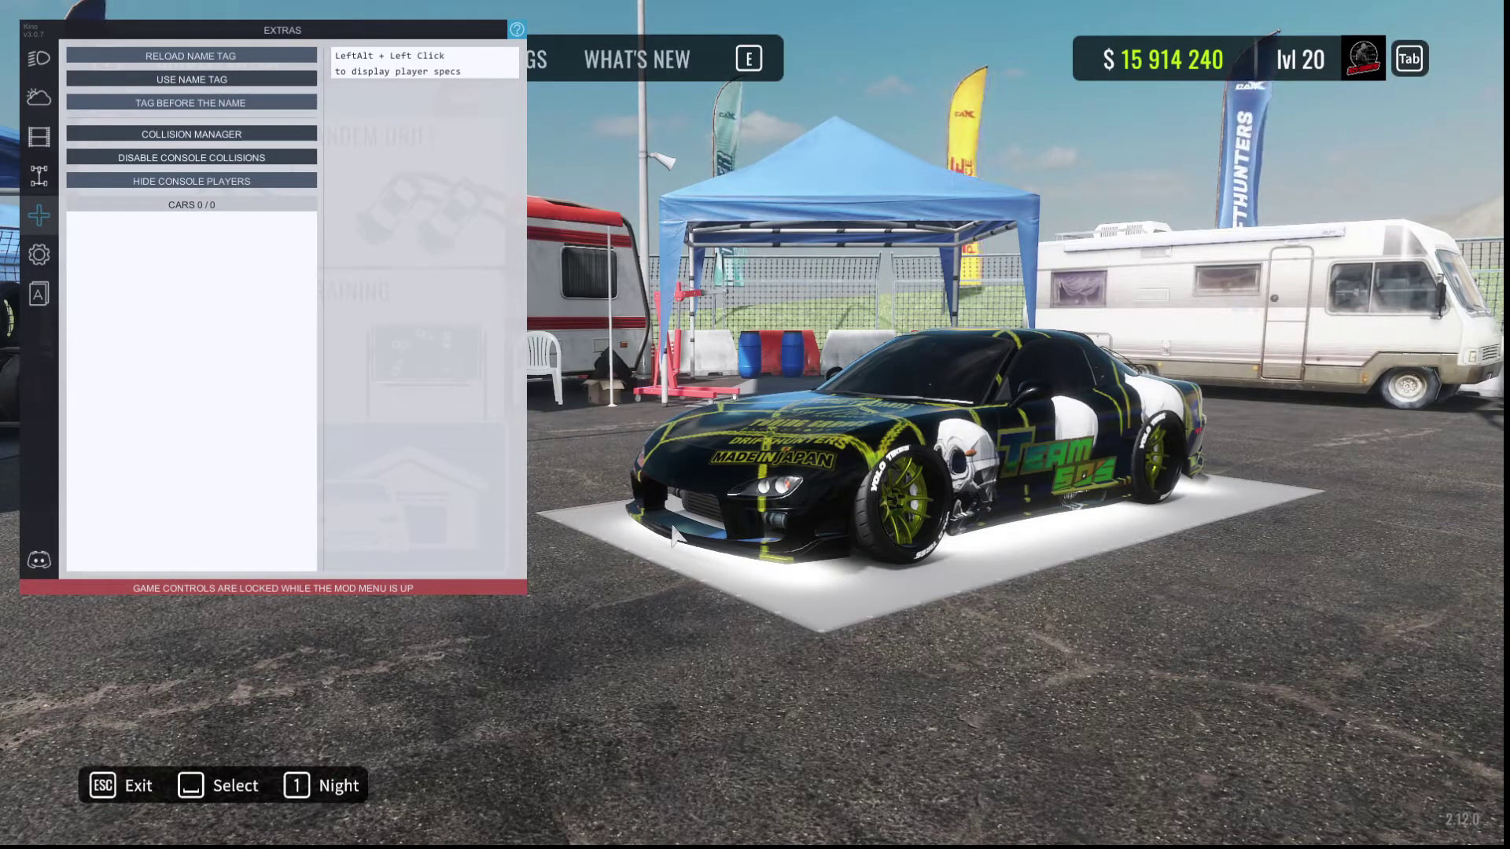
{"action": "key", "text": "F1"}
{"action": "key", "text": "Tab"}
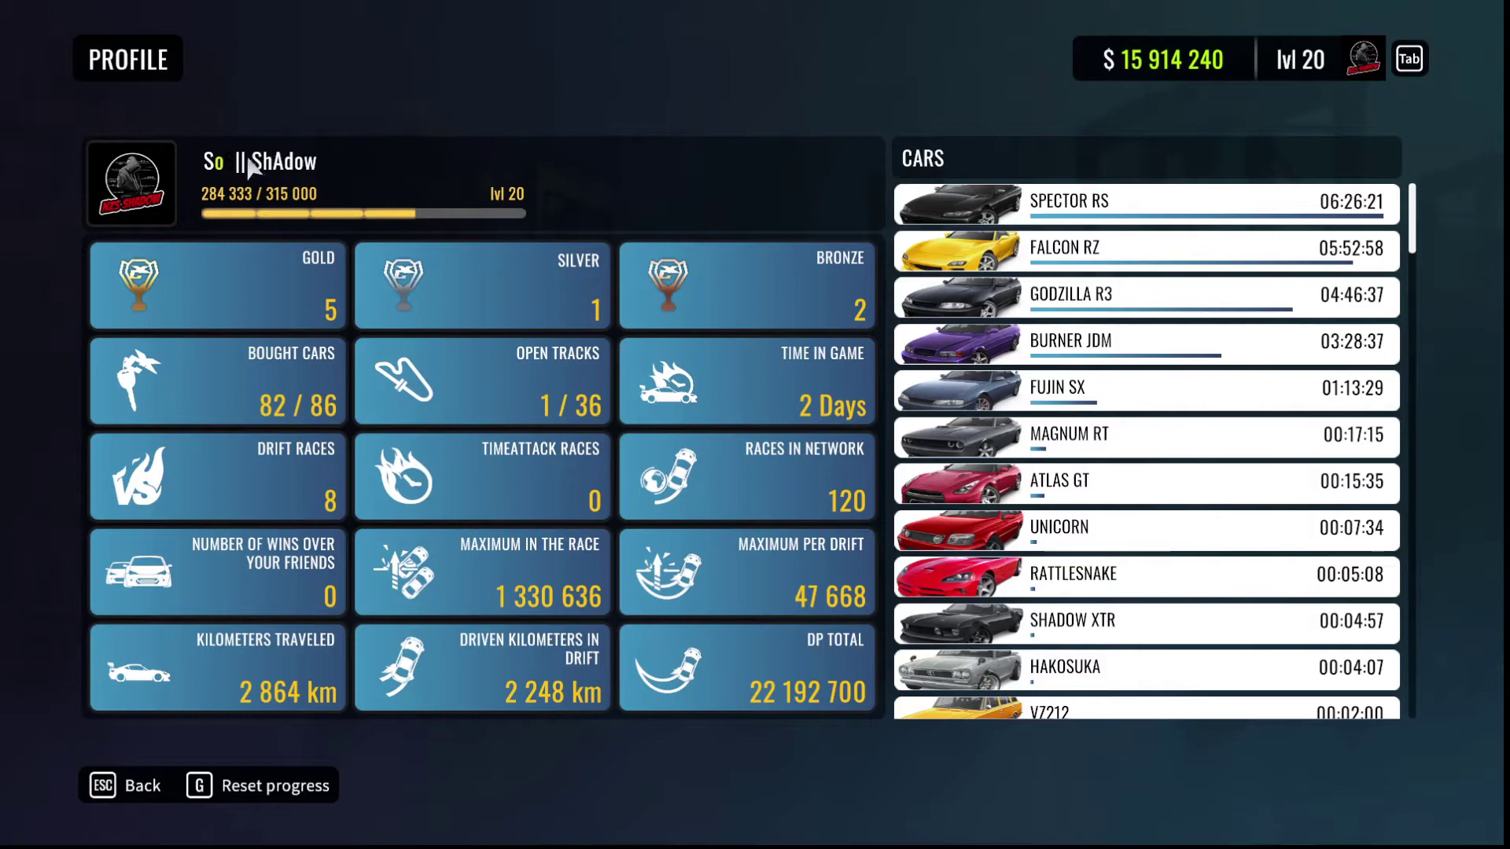
Leave the profile for the singleplayer menu and highlight Garage instead of Drift
{"action": "left_click", "coordinate": [133, 785]}
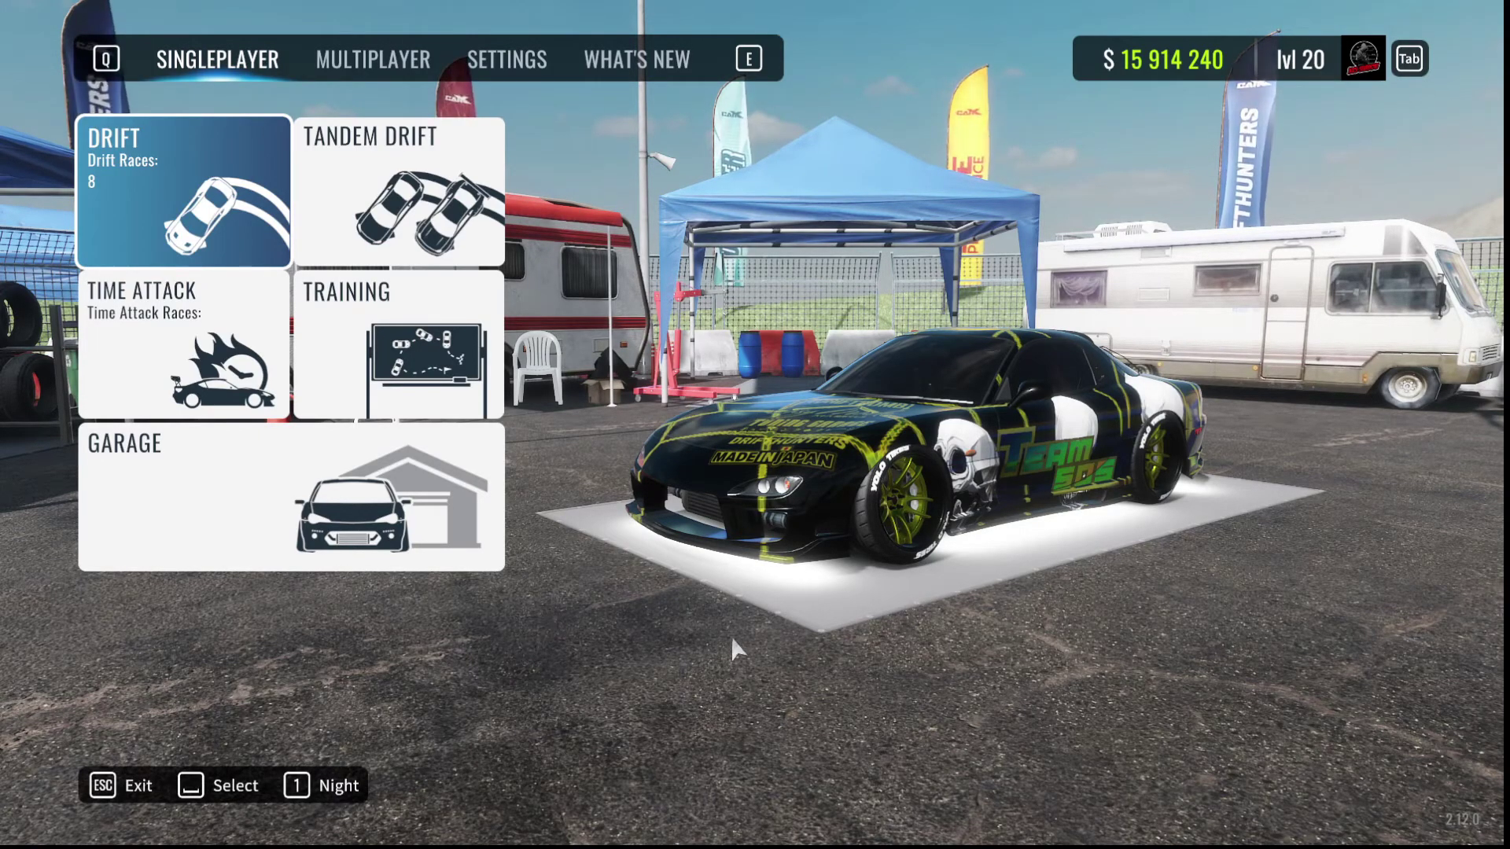
{"action": "key", "text": "Down"}
{"action": "key", "text": "Down"}
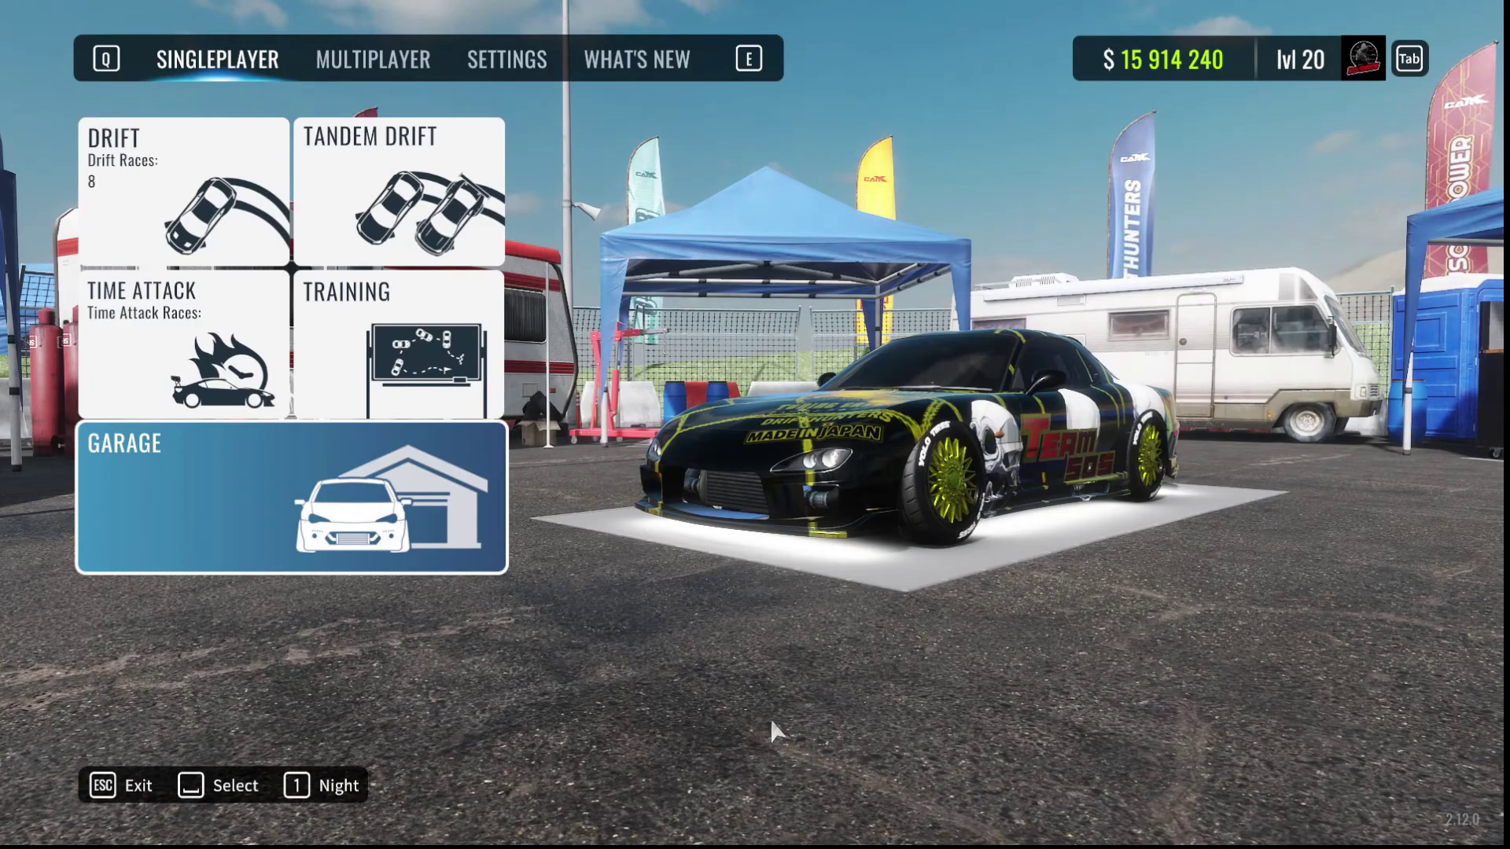